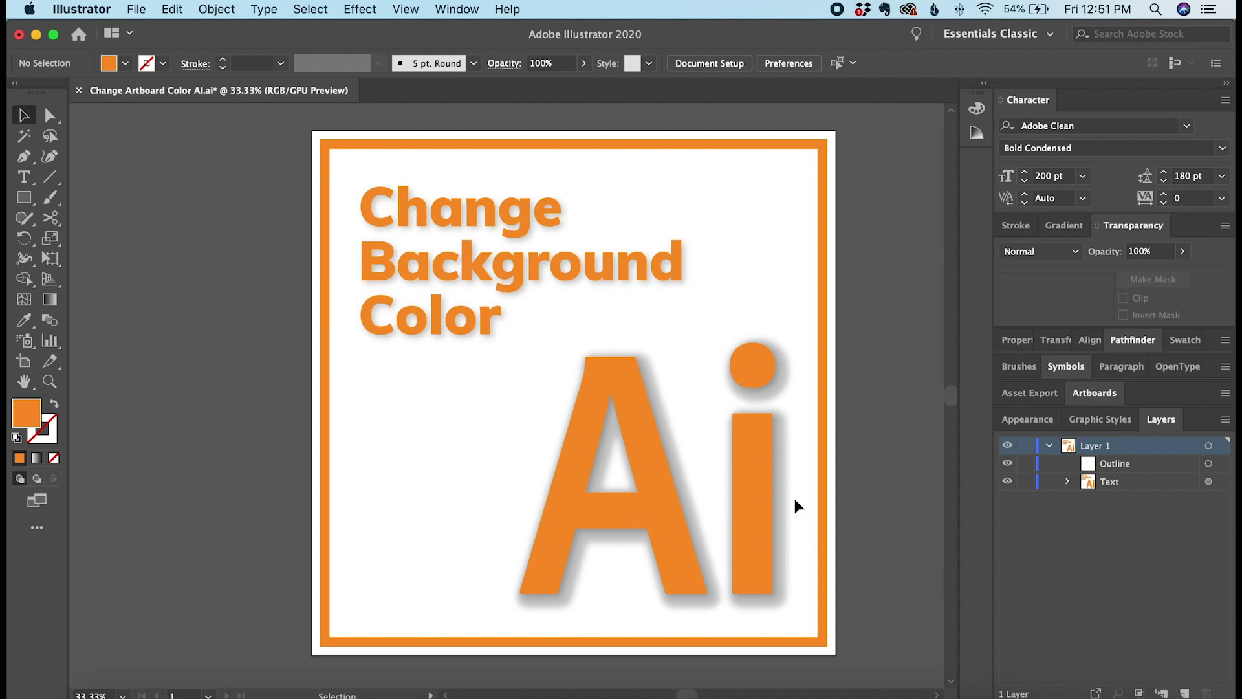
# - Enable Simulate Colored Paper in File > Document Setup
pyautogui.click(136, 11)
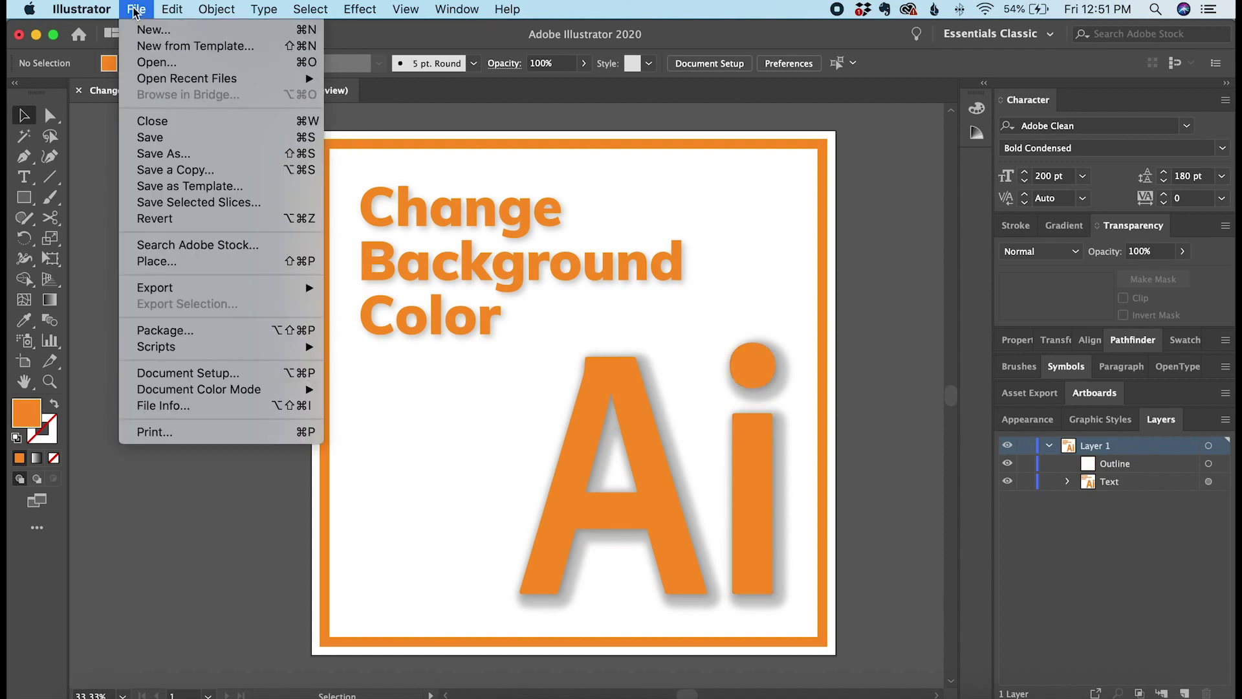
pyautogui.click(207, 375)
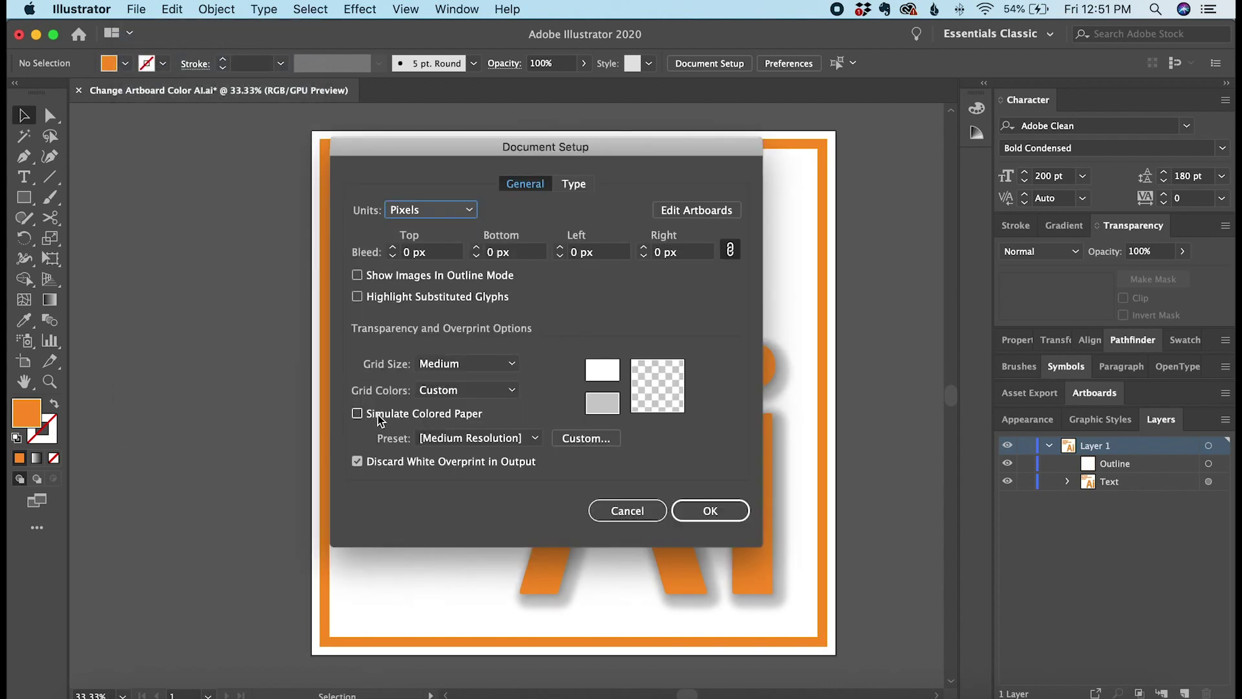
pyautogui.click(438, 419)
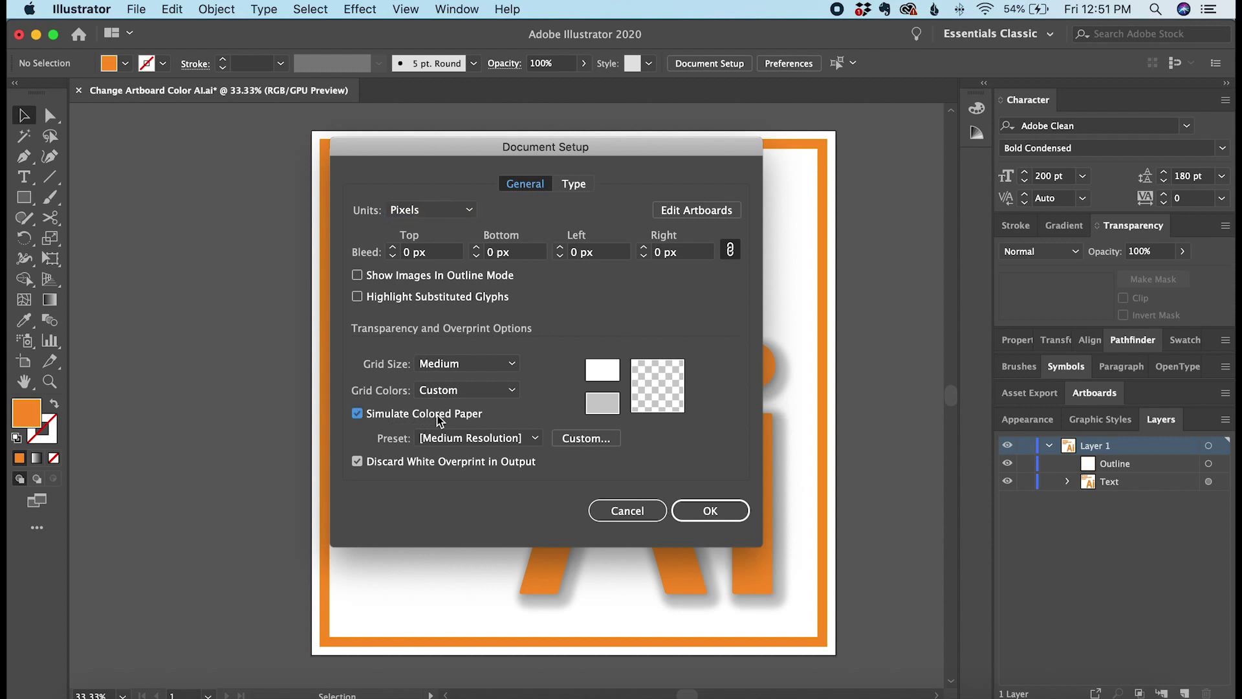
# - Set the paper colour to dark brown by sampling a near-black colour and lightening it slightly
pyautogui.click(609, 379)
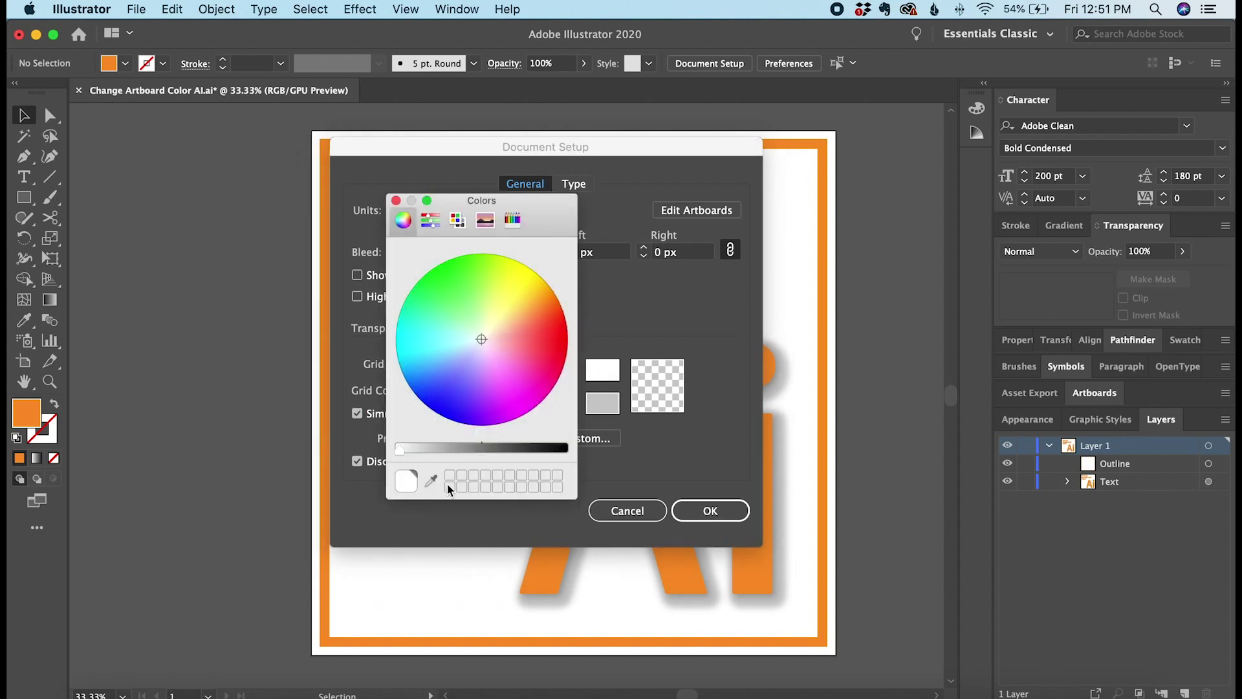
pyautogui.moveTo(556, 230); pyautogui.dragTo(669, 160)
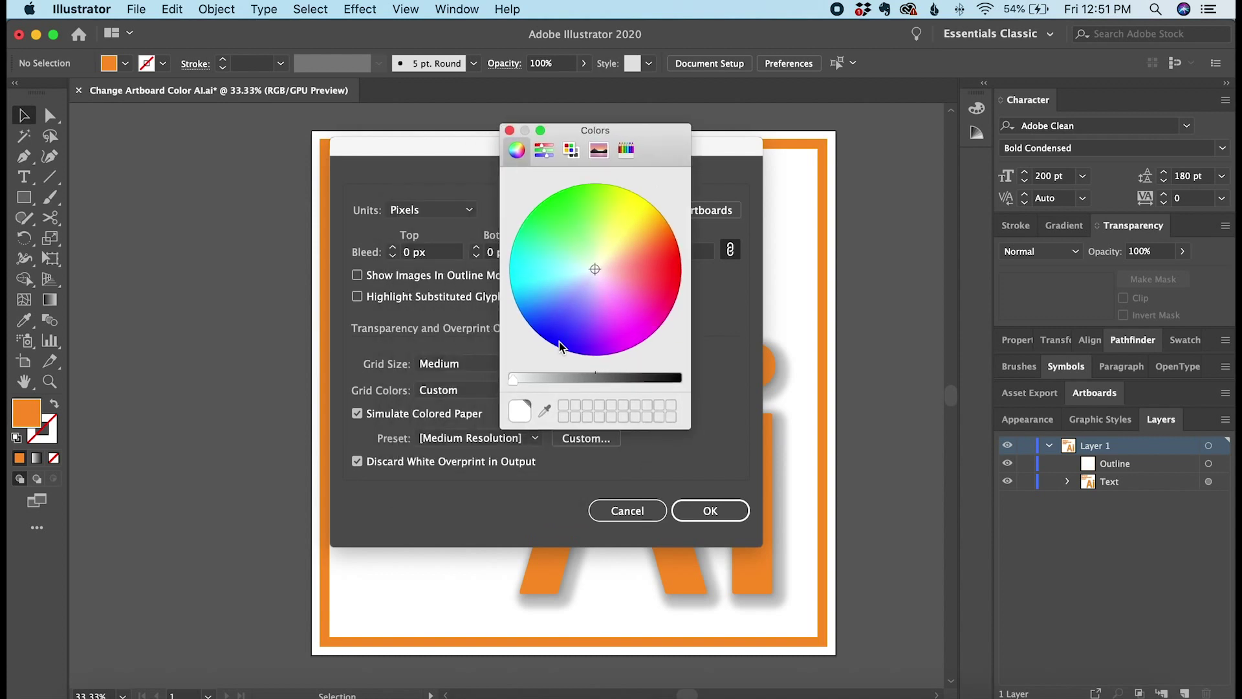
pyautogui.click(544, 410)
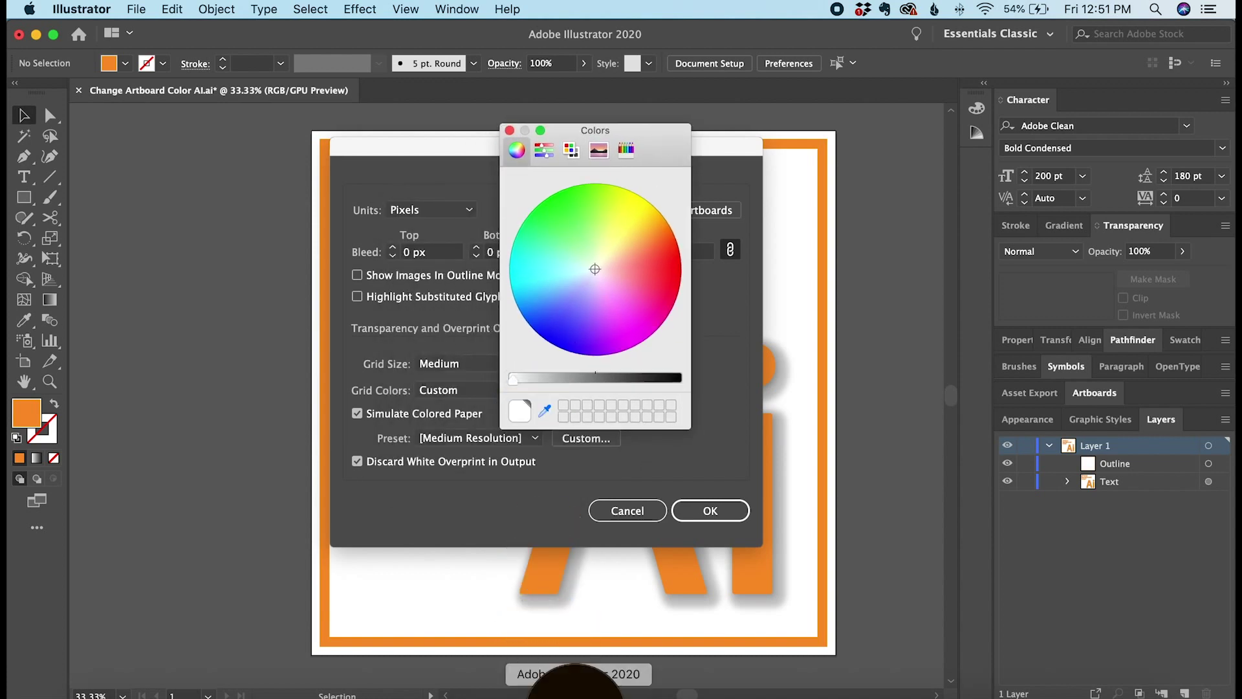
pyautogui.click(582, 680)
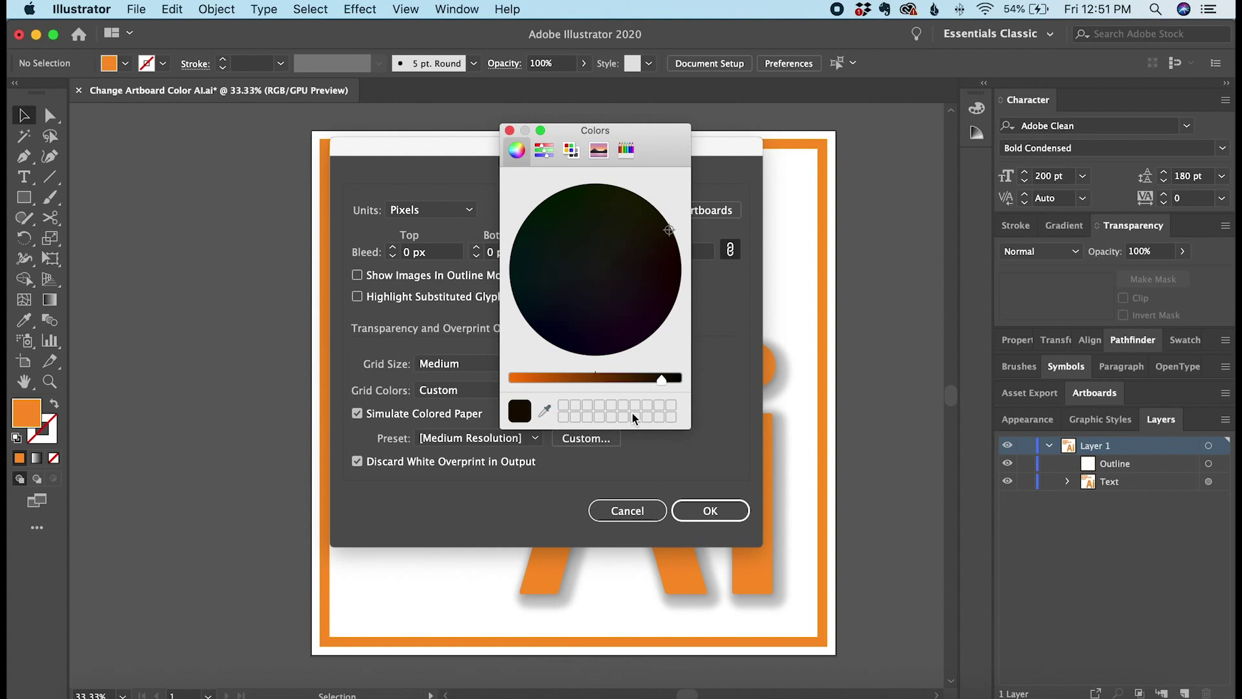
pyautogui.moveTo(657, 383); pyautogui.dragTo(646, 385)
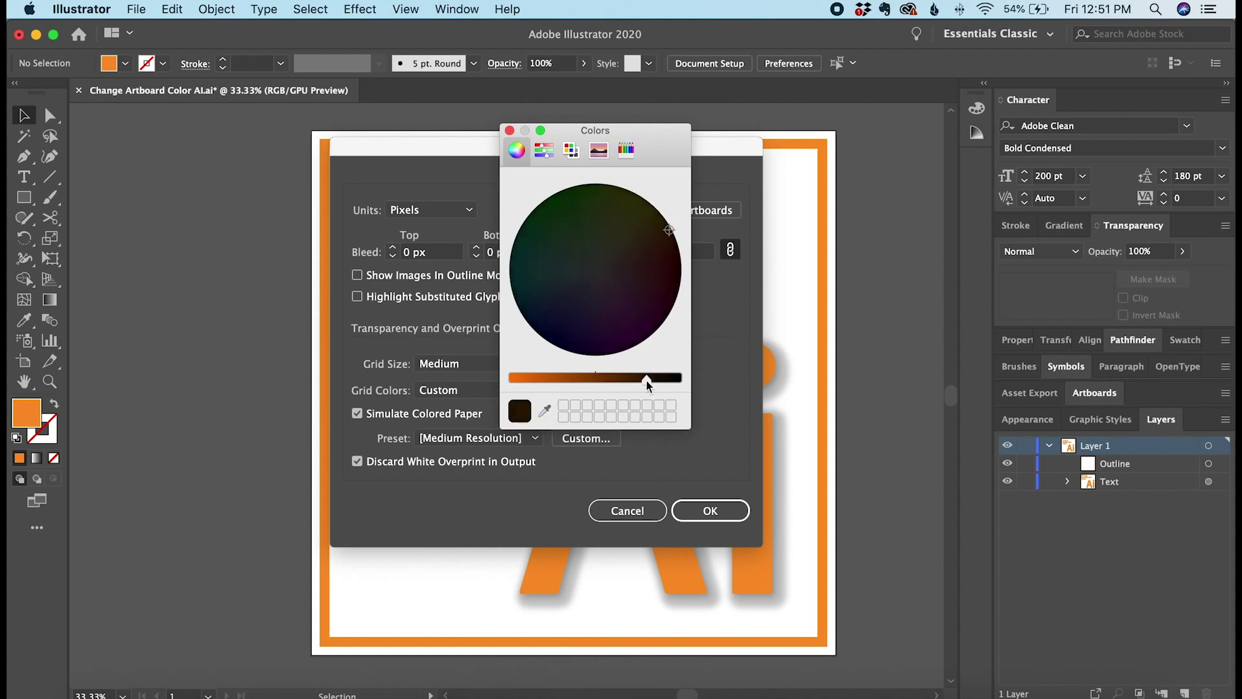
pyautogui.click(511, 132)
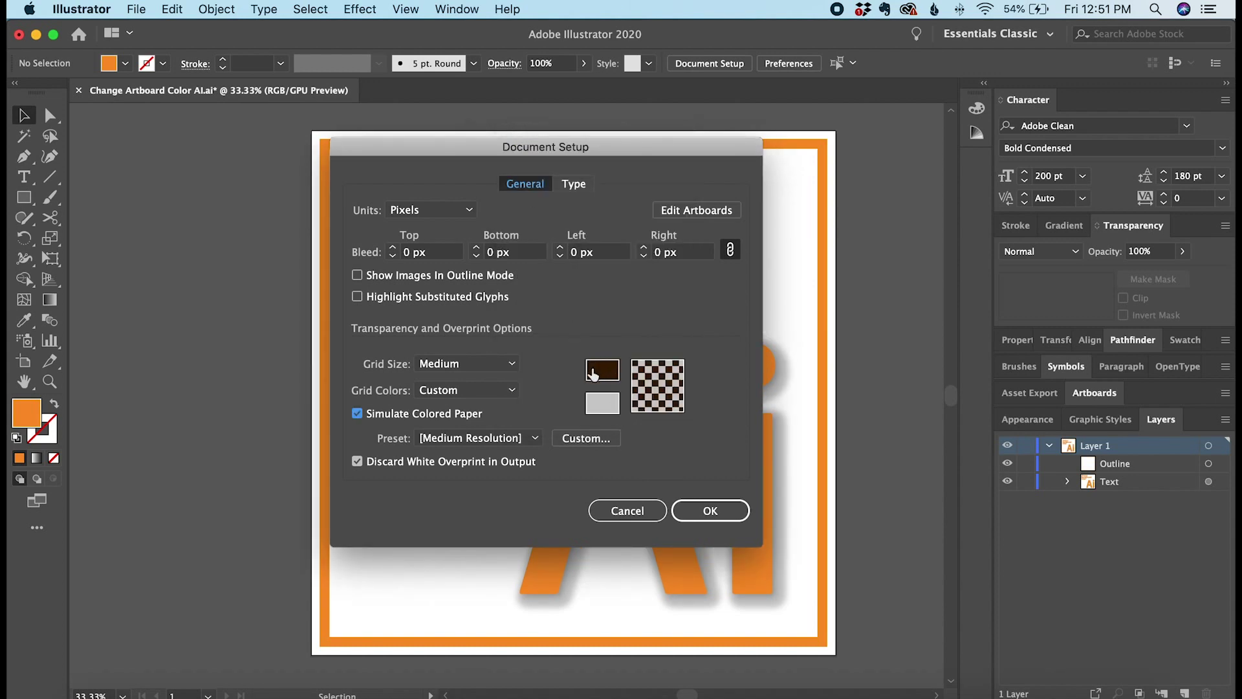
# - Confirm Document Setup with the brown paper, then zoom out and in on the artboard
pyautogui.click(714, 512)
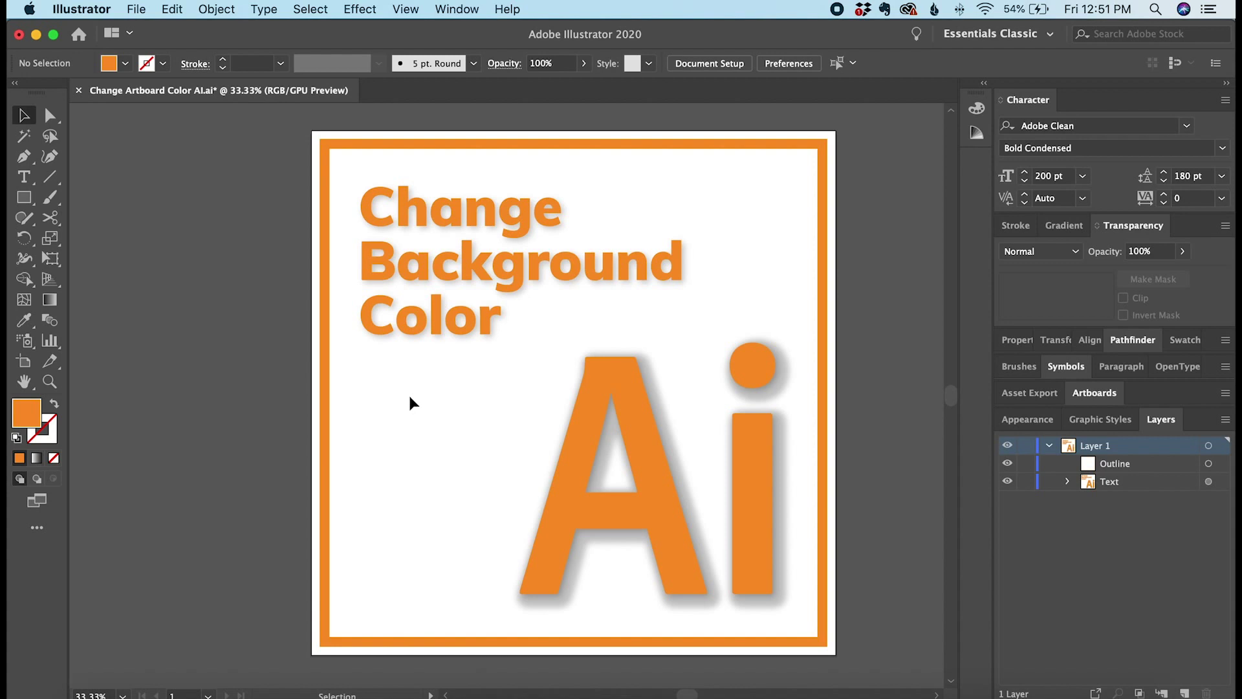
pyautogui.press('z')
pyautogui.keyDown('alt'); pyautogui.click(477, 369); pyautogui.keyUp('alt')
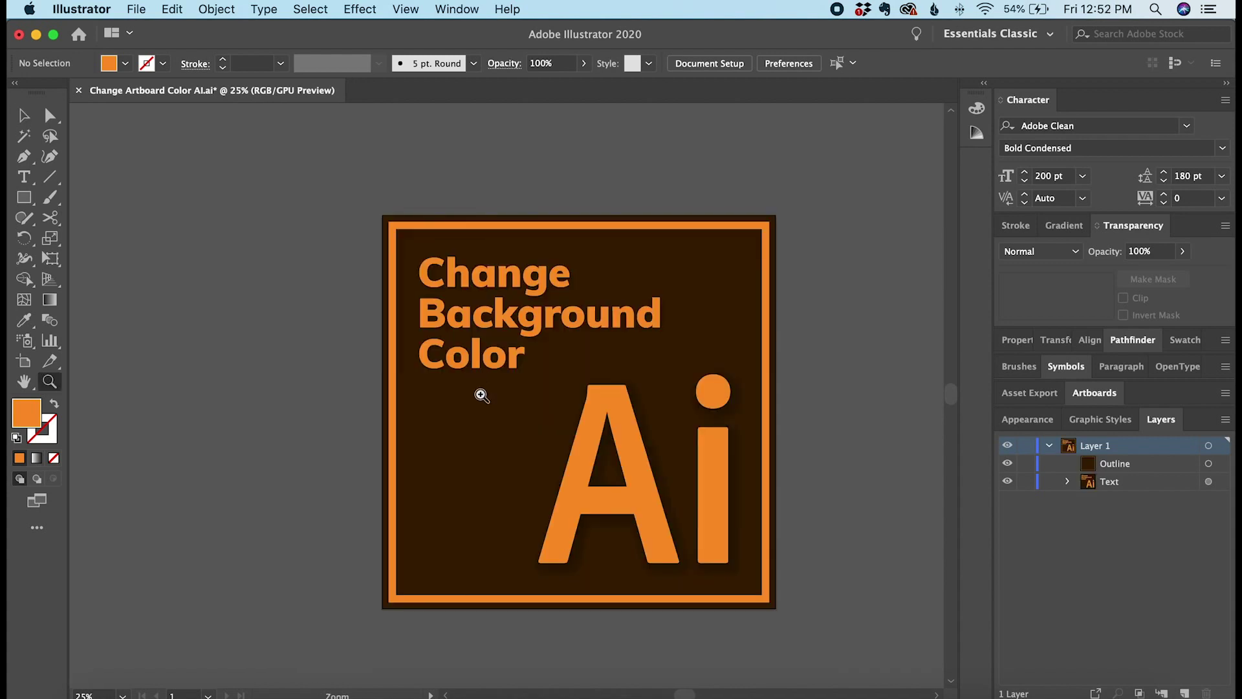
pyautogui.click(480, 396)
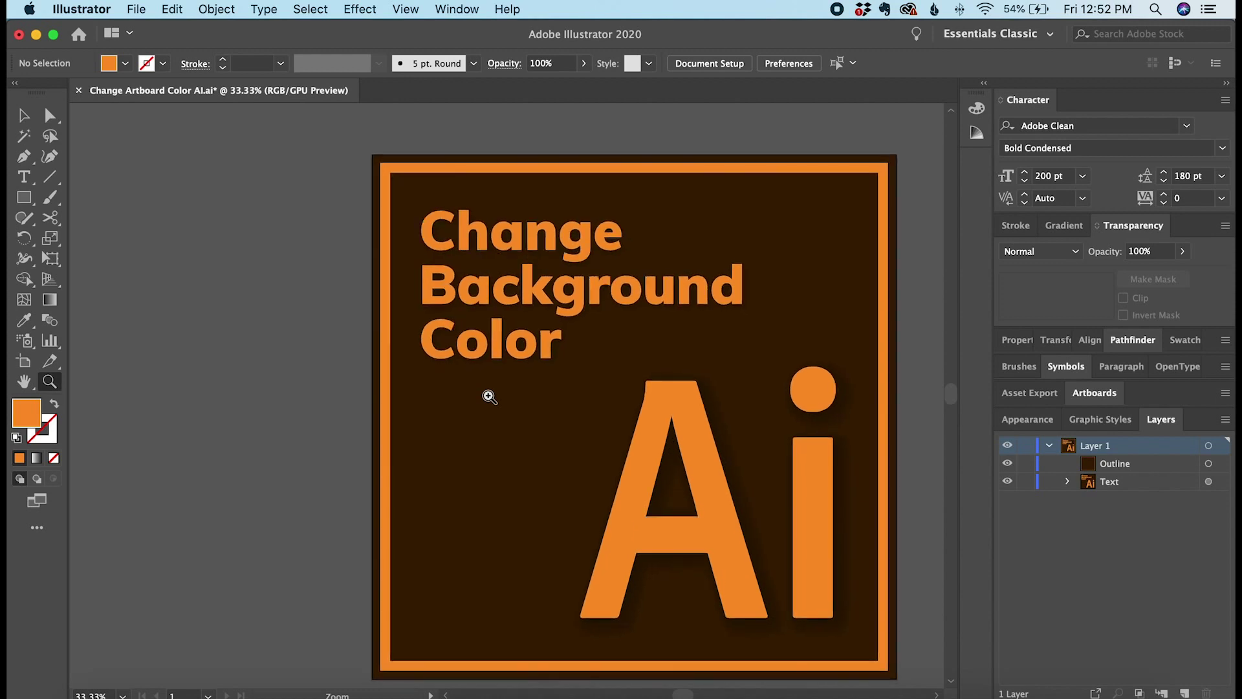
pyautogui.scroll(-2, 487, 397)
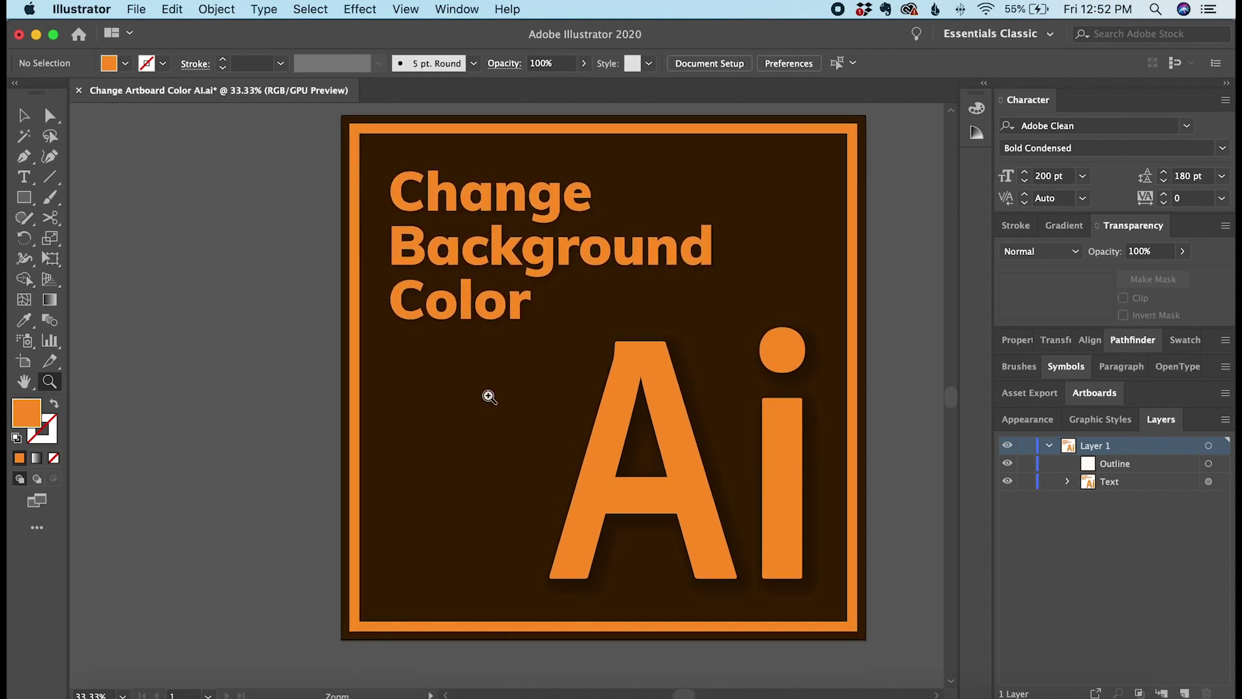
pyautogui.keyDown('alt'); pyautogui.click(489, 396); pyautogui.keyUp('alt')
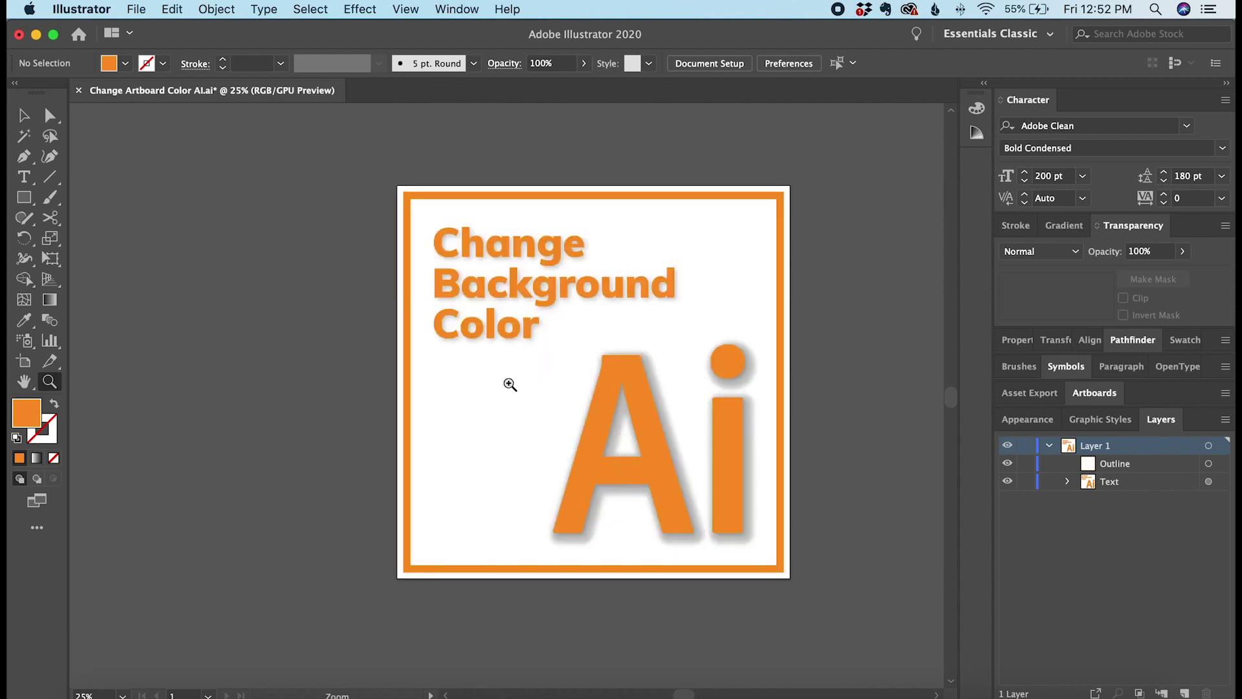
pyautogui.scroll(1, 511, 385)
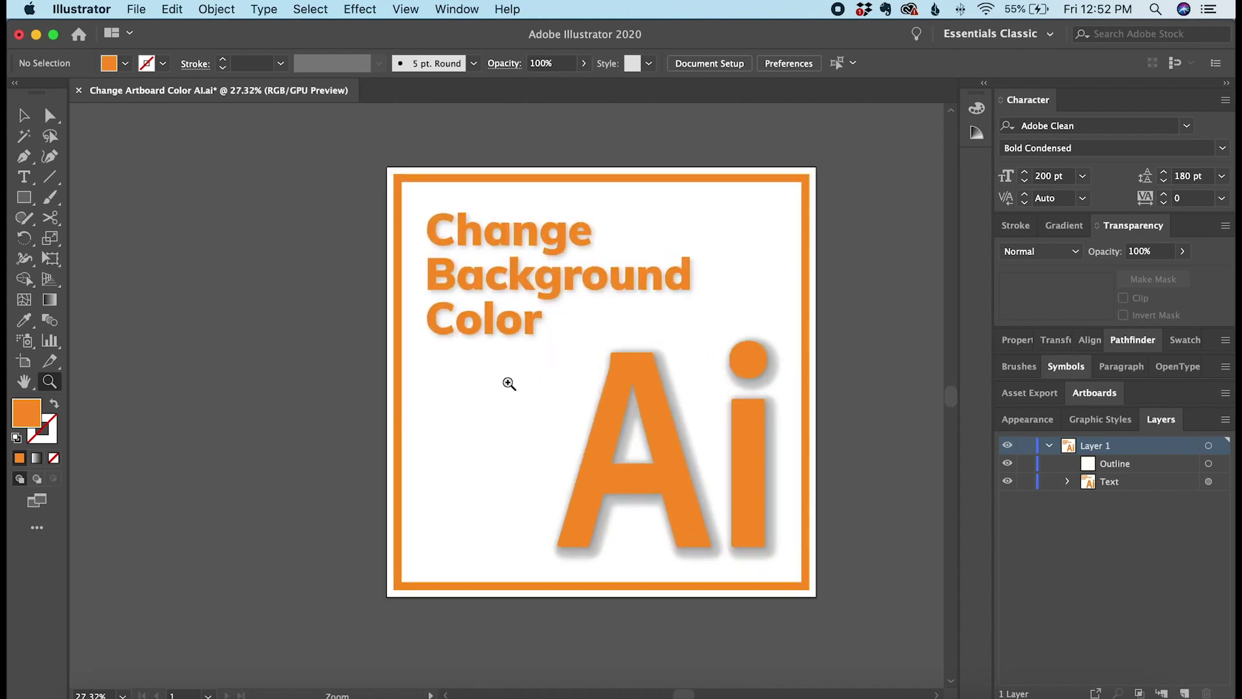
# - Draw a 1200 × 1200 px rectangle from the artboard's top-left to bottom-right corner
pyautogui.click(25, 199)
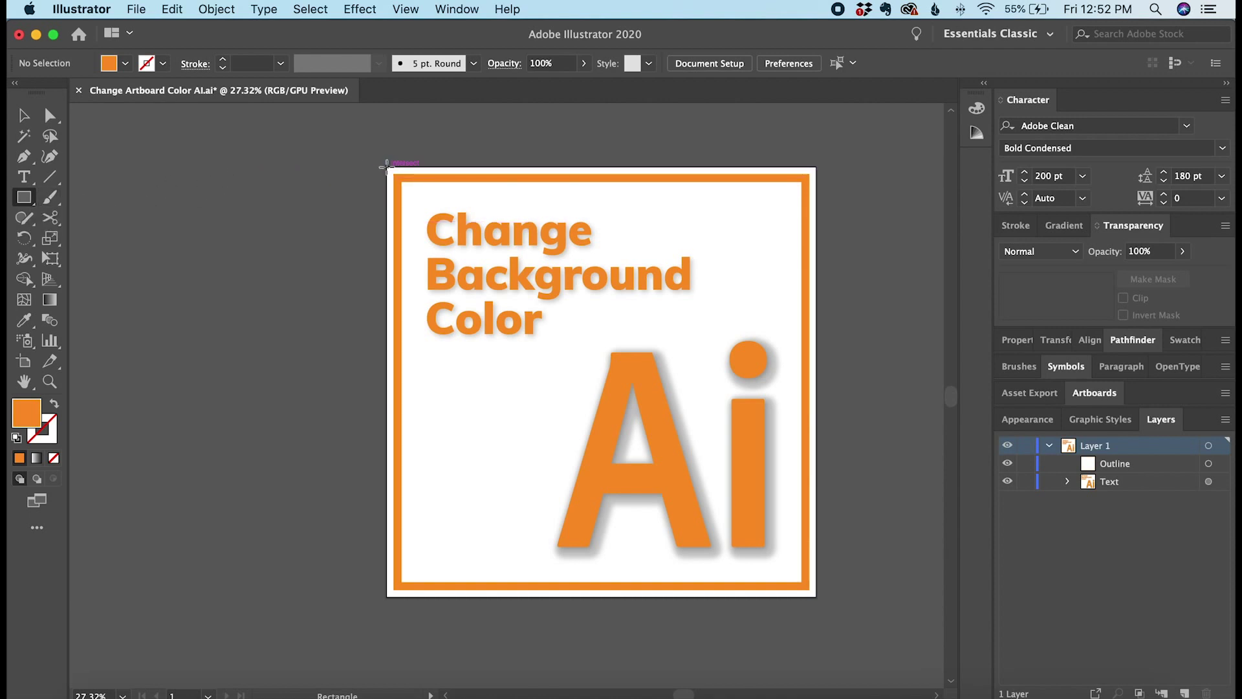
pyautogui.moveTo(388, 169); pyautogui.dragTo(817, 599)
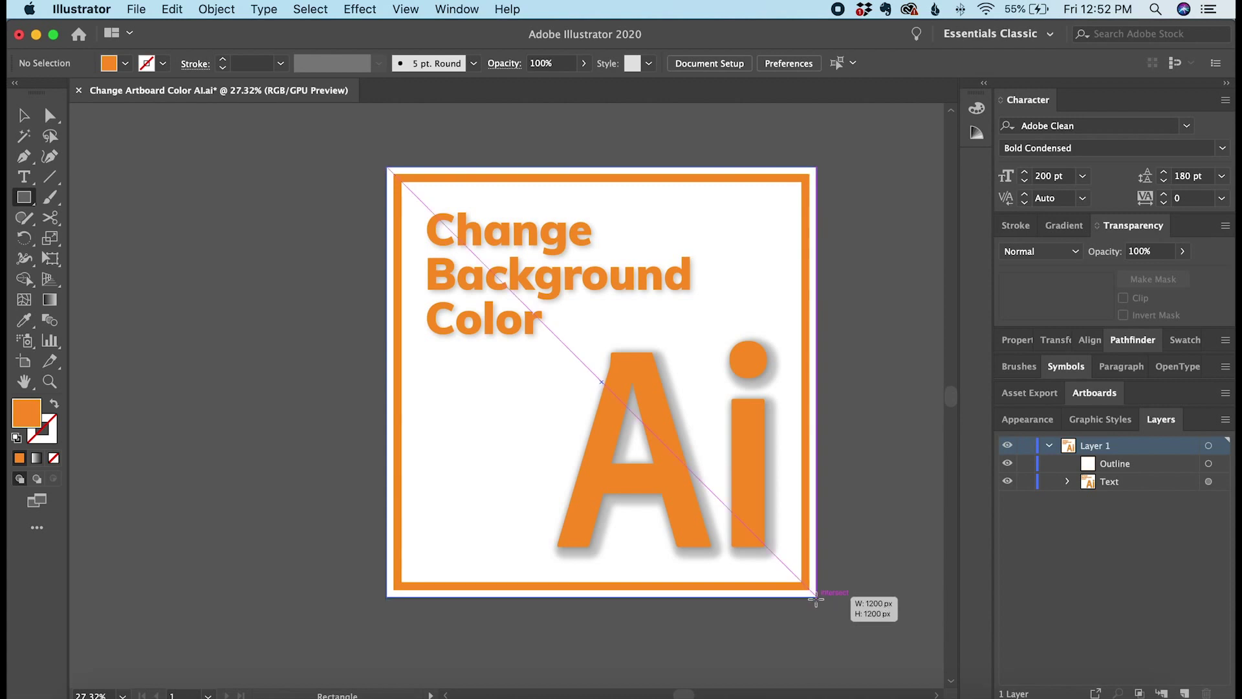
# - Fill the rectangle with dark brown hex 311902
pyautogui.doubleClick(35, 424)
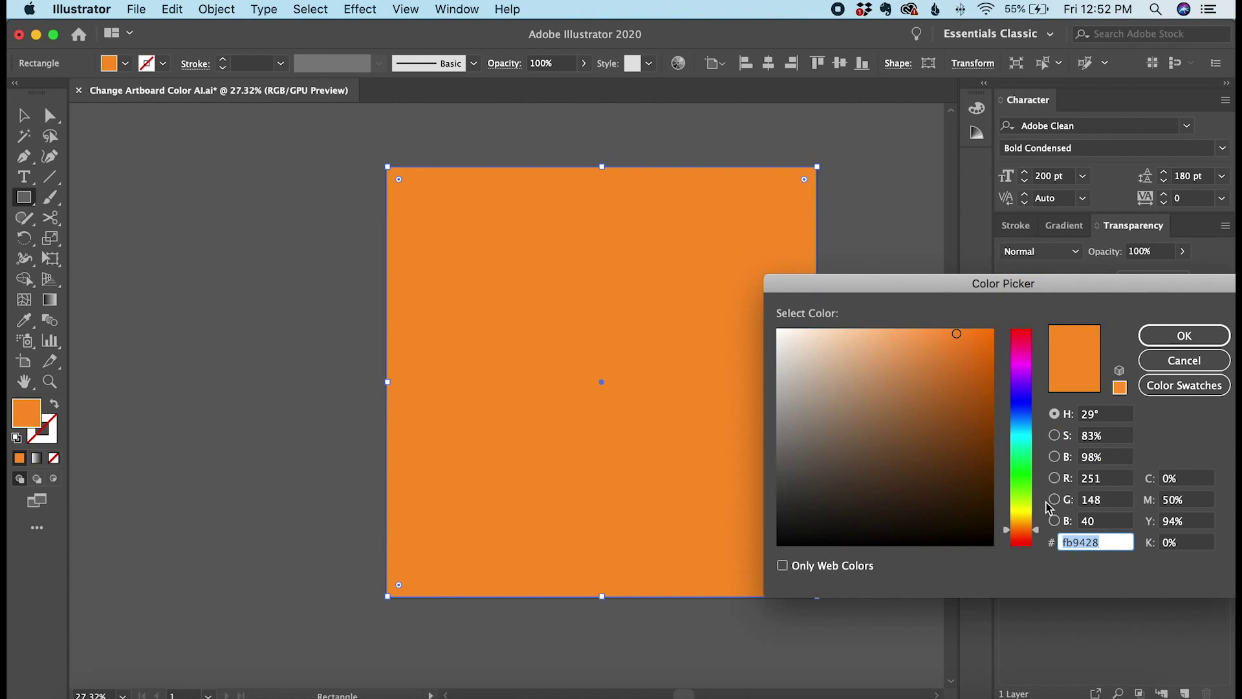
pyautogui.write('31190')
pyautogui.write('2')
pyautogui.press('Return')
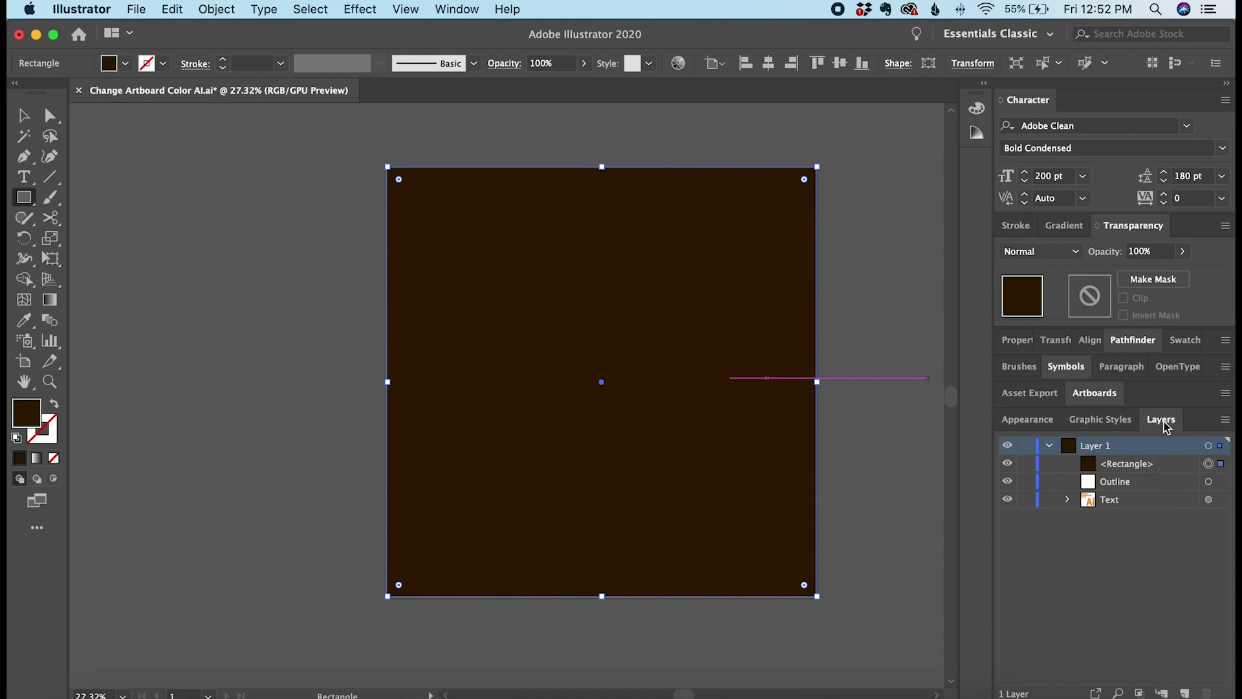
# - Move the <Rectangle> layer below Text and the outline, and lock it
pyautogui.click(1127, 466)
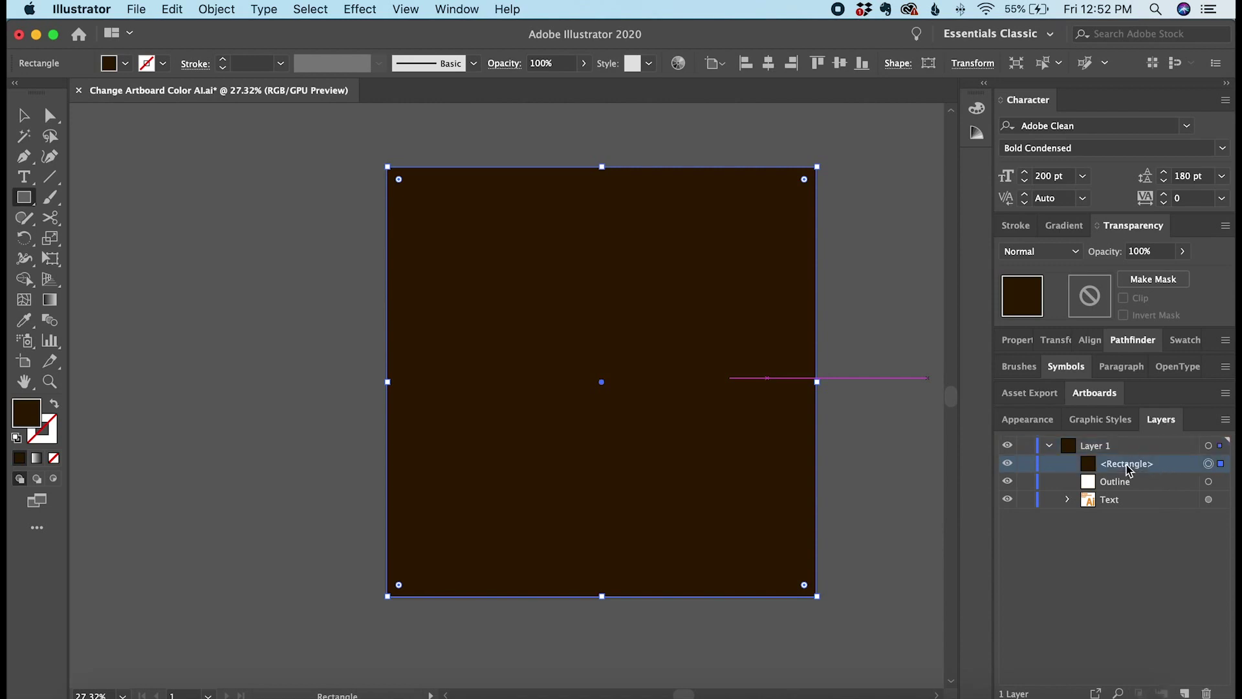
pyautogui.moveTo(1127, 470); pyautogui.dragTo(1124, 507)
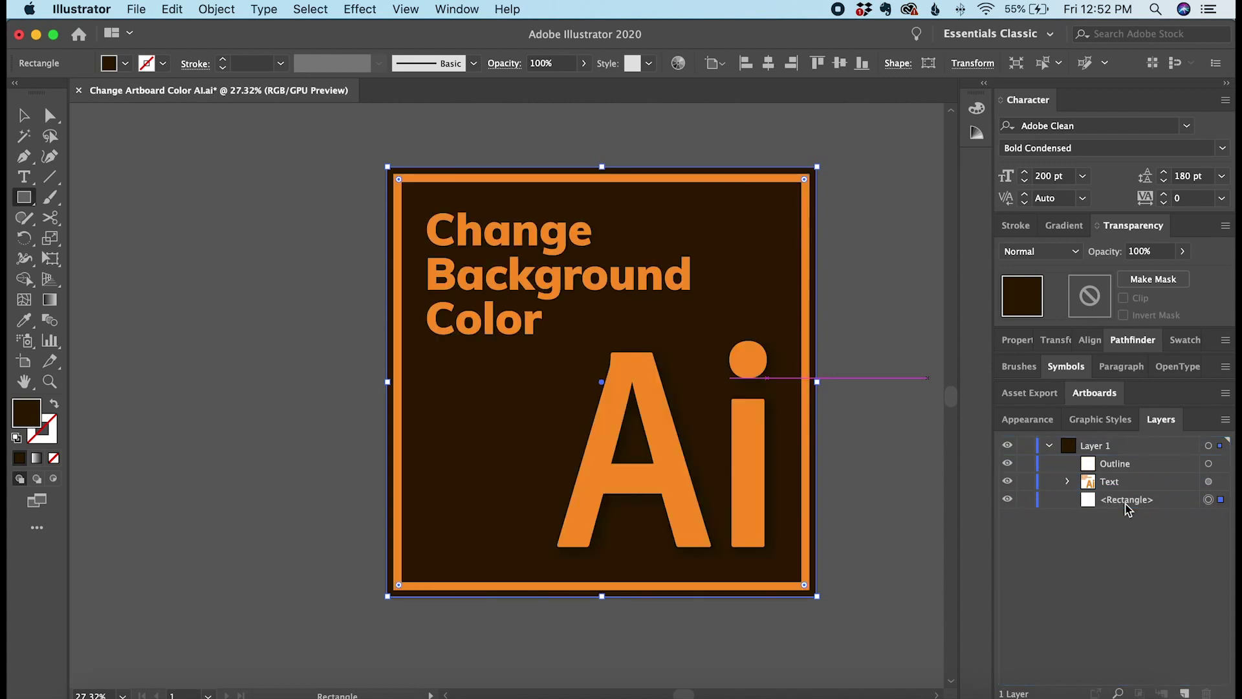
pyautogui.click(1025, 499)
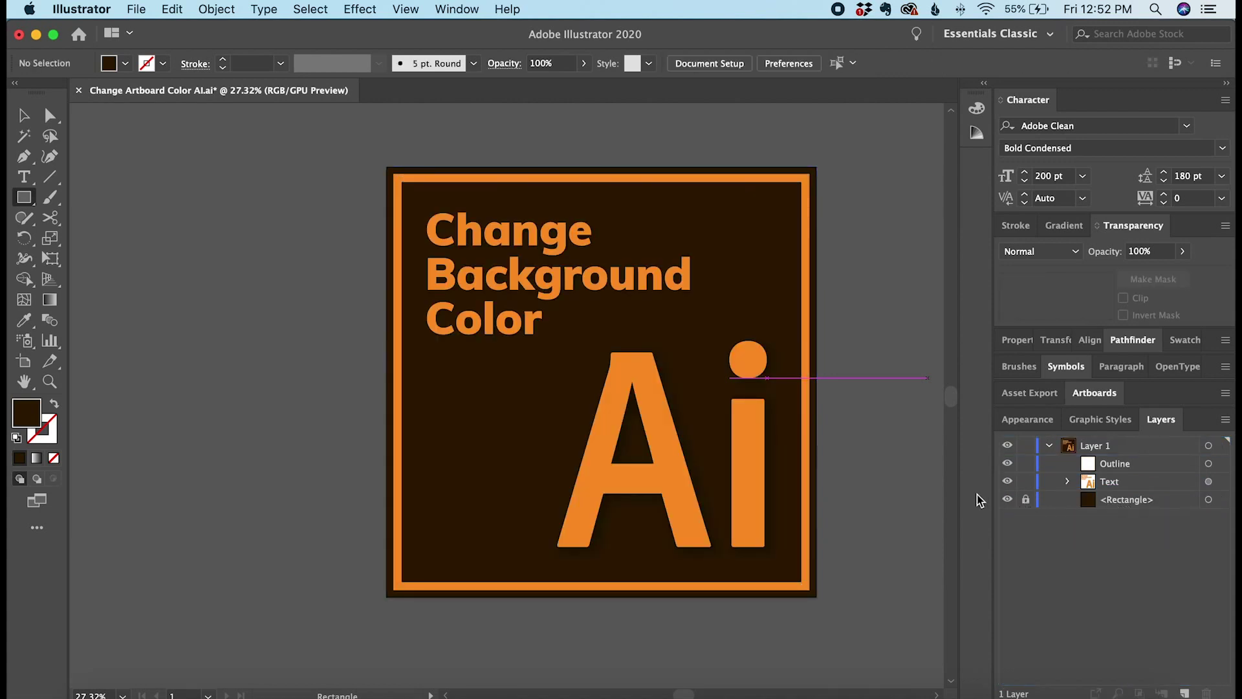